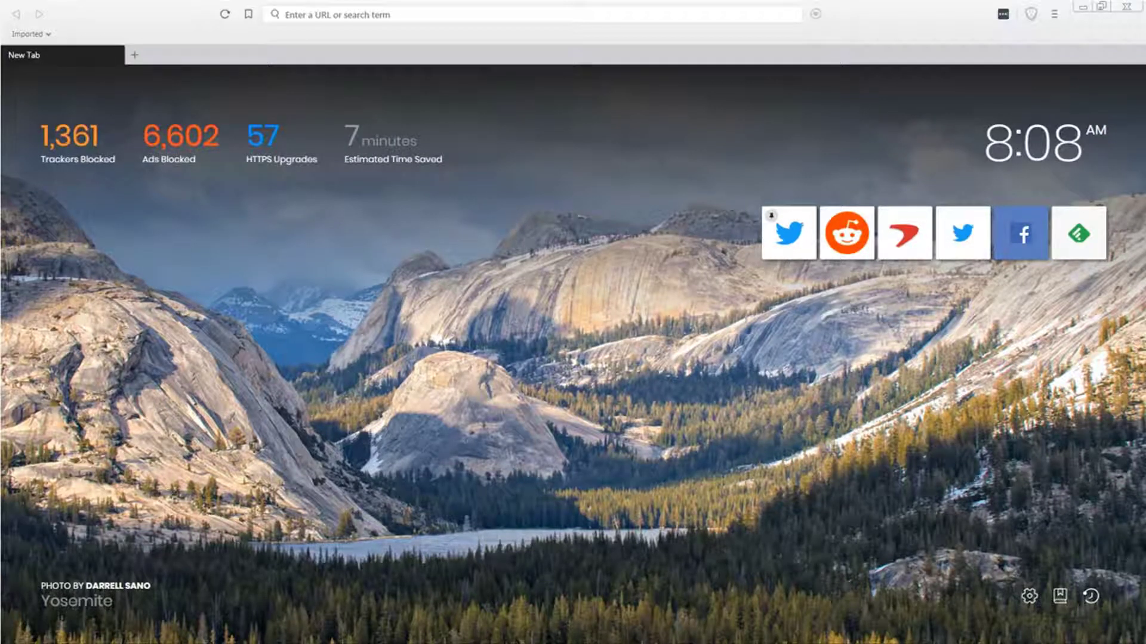
Step: Go to capitalone.com by entering 'capitalone' in the address bar
click(566, 18)
text(c)
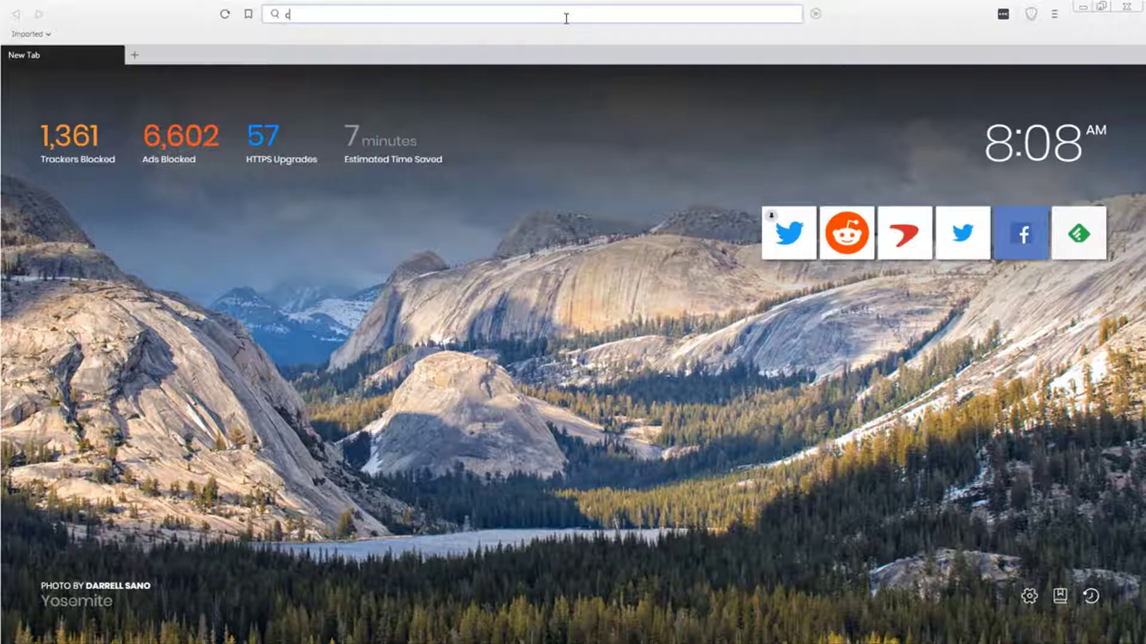
text(ap)
key(Return)
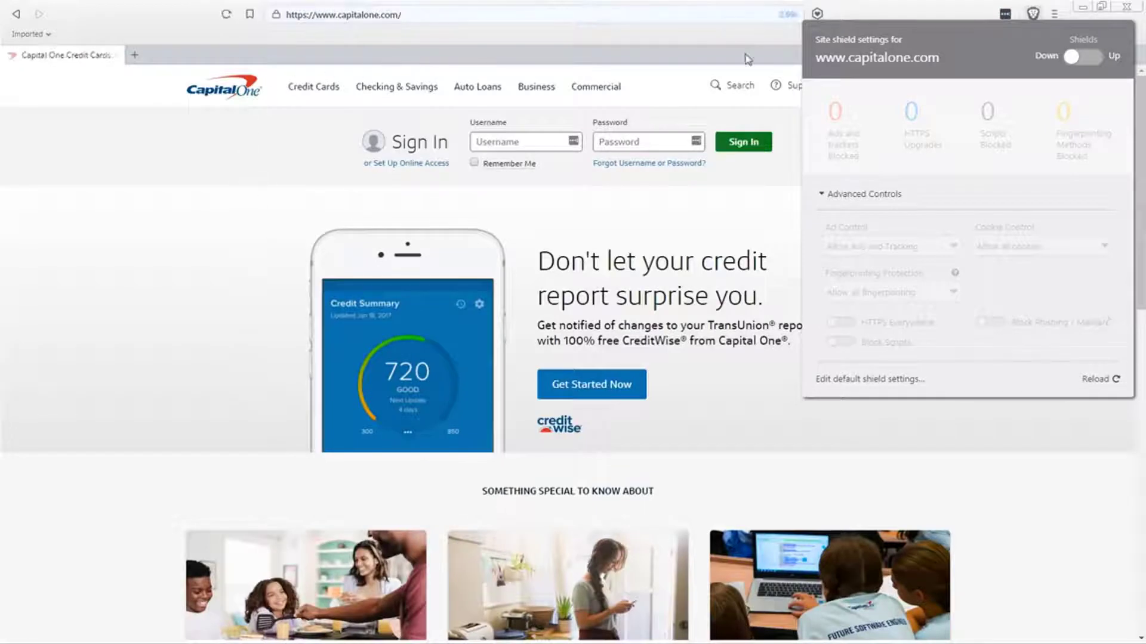
Step: Switch the capitalone.com Shields toggle from Down to Up
click(1086, 55)
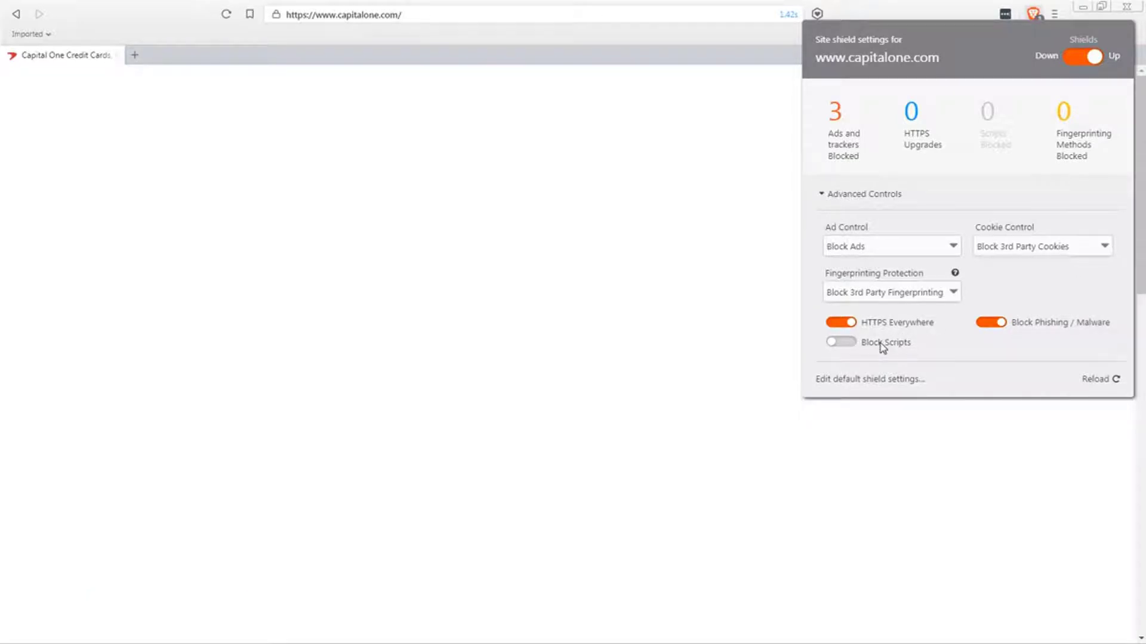
Step: Turn HTTPS Everywhere off and back on, then set capitalone.com Shields to Down
click(849, 324)
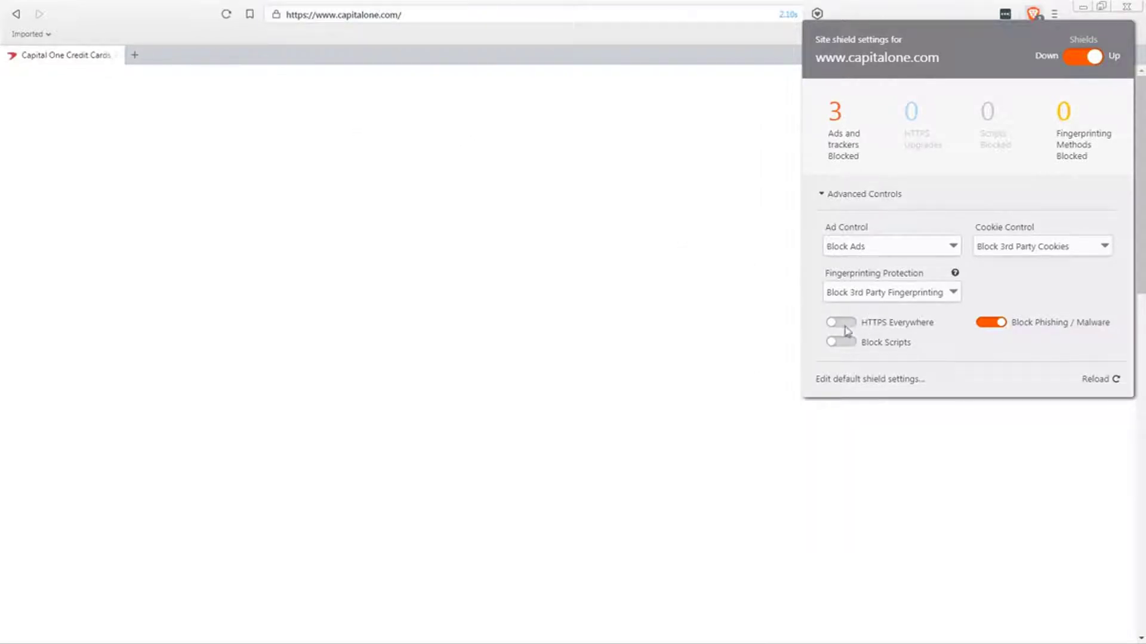
click(842, 325)
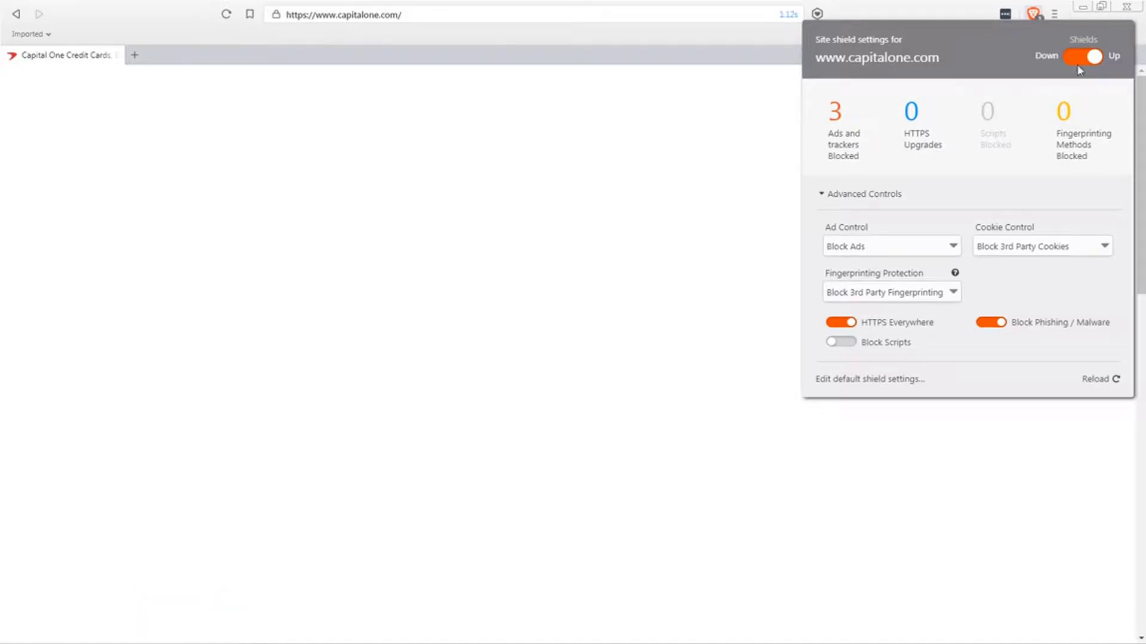
click(1078, 58)
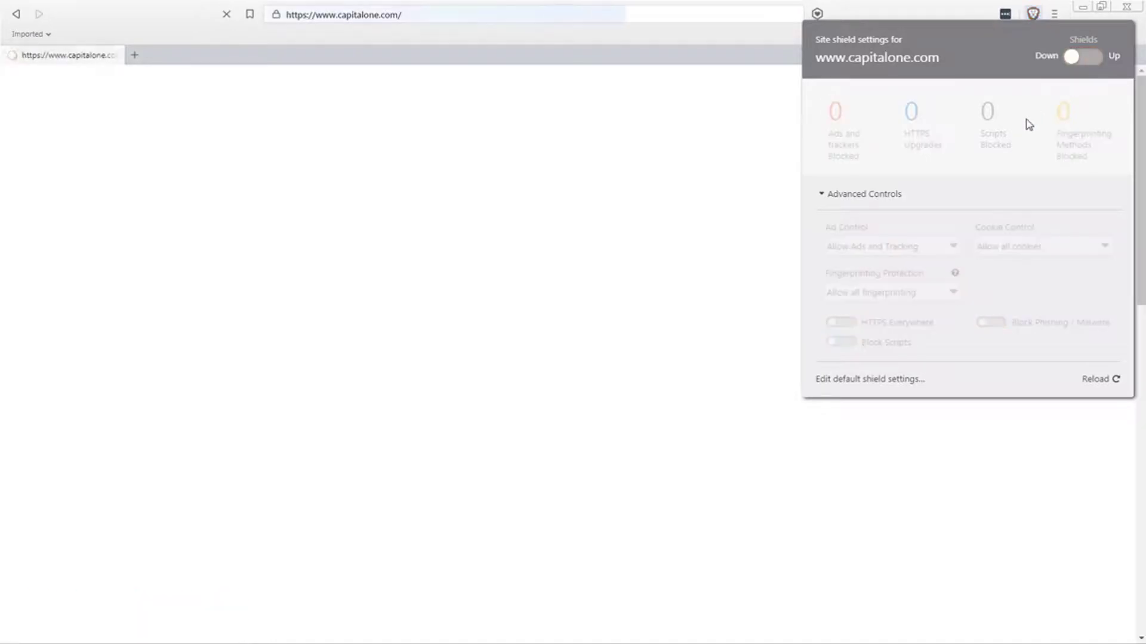